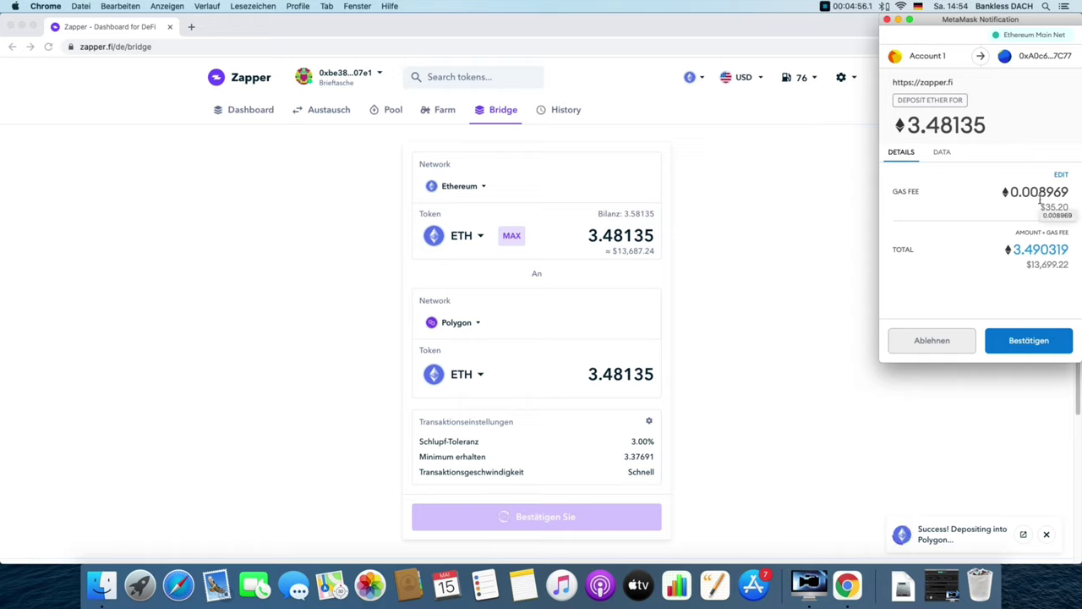
# Confirm the 3.48135 ETH bridge deposit to Polygon in MetaMask and look up its transaction on Etherscan
pyautogui.click(1044, 342)
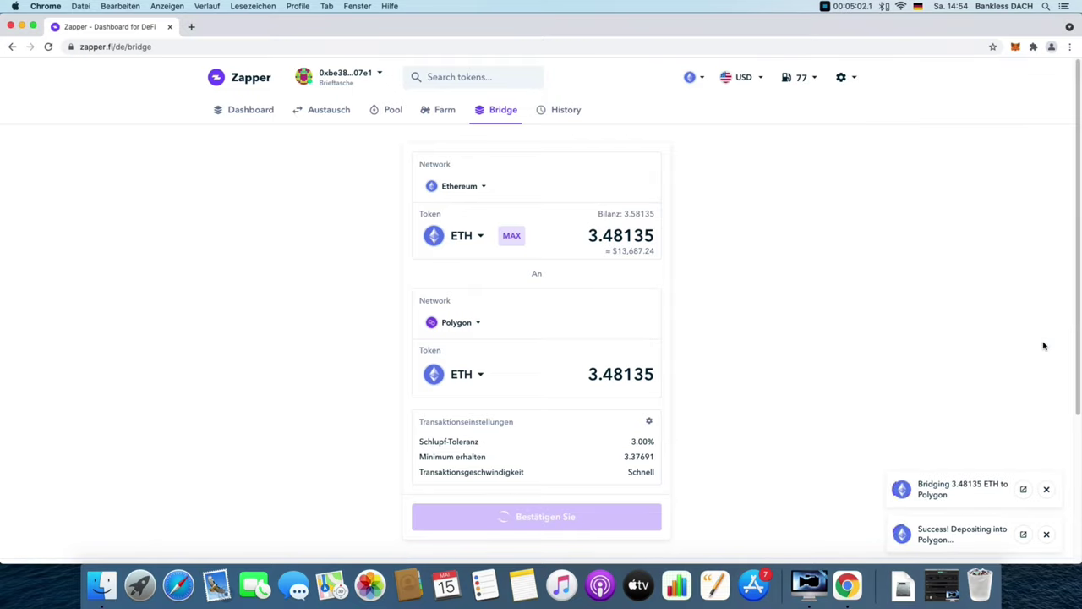
pyautogui.click(1024, 490)
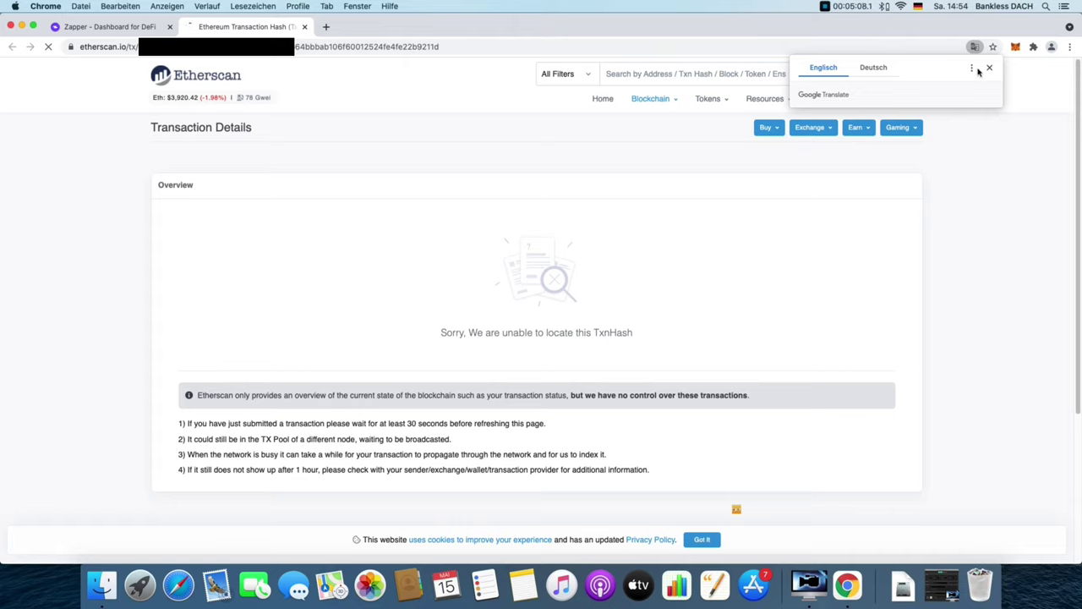
pyautogui.click(990, 68)
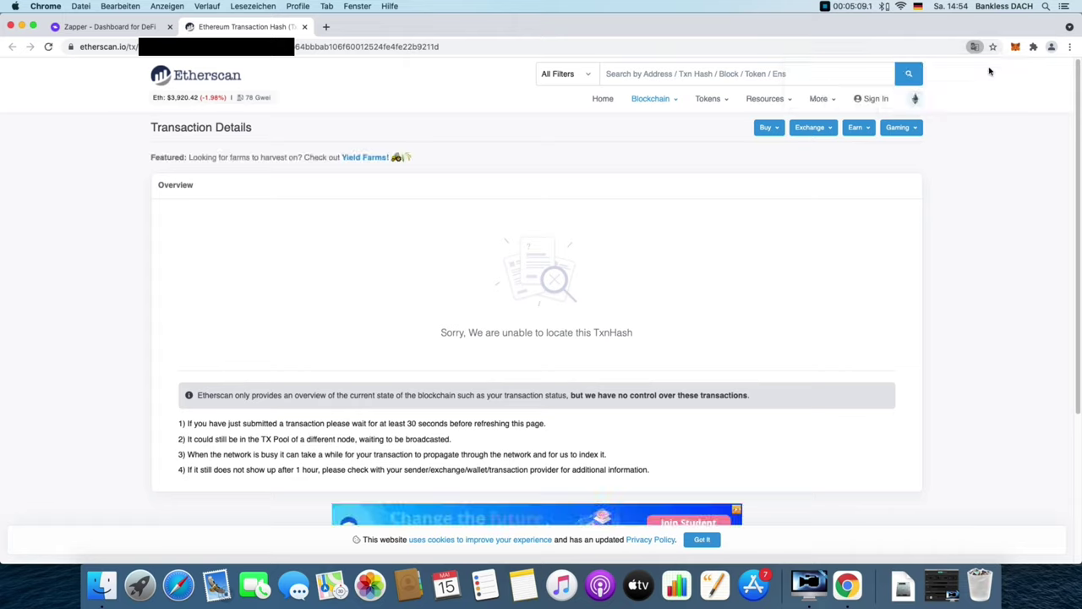
pyautogui.click(466, 45)
pyautogui.press('Return')
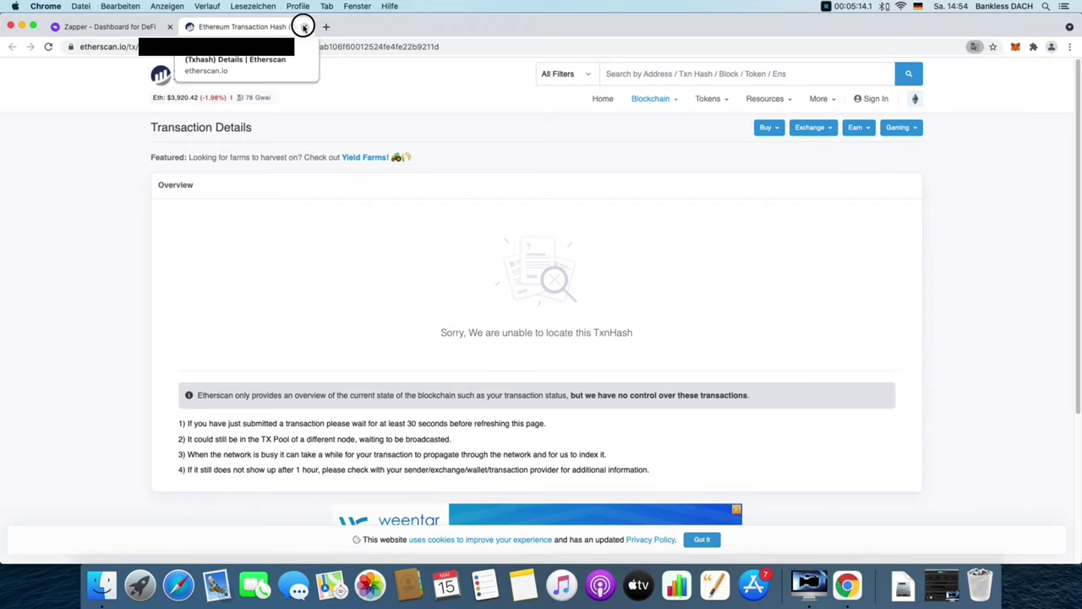
pyautogui.click(305, 26)
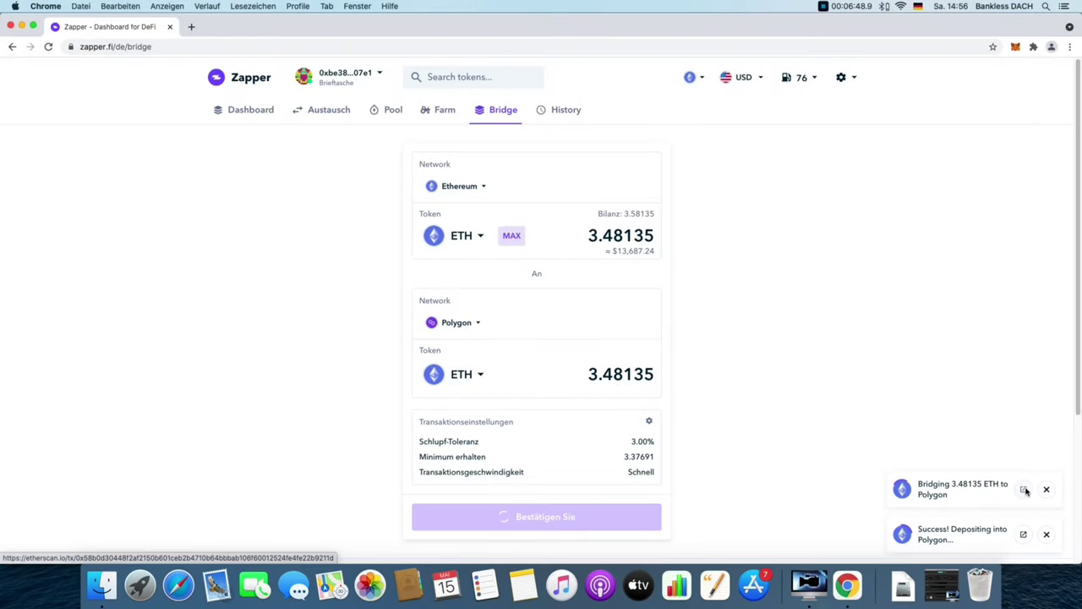
# Reopen the 3.48135 ETH bridging transaction on Etherscan, review its status and details, and return to Zapper
pyautogui.click(1025, 491)
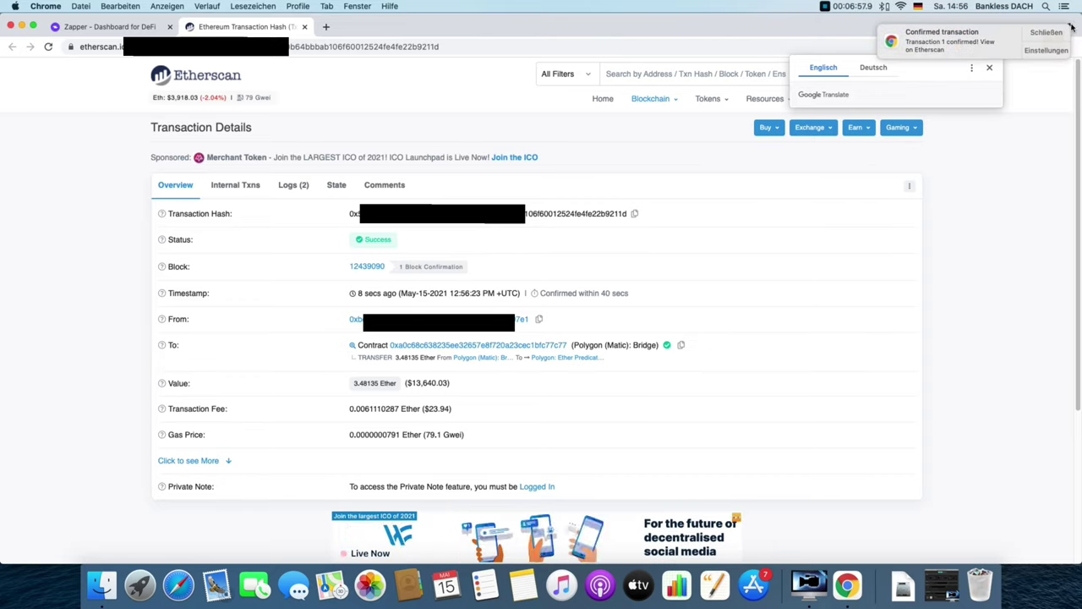
pyautogui.click(993, 68)
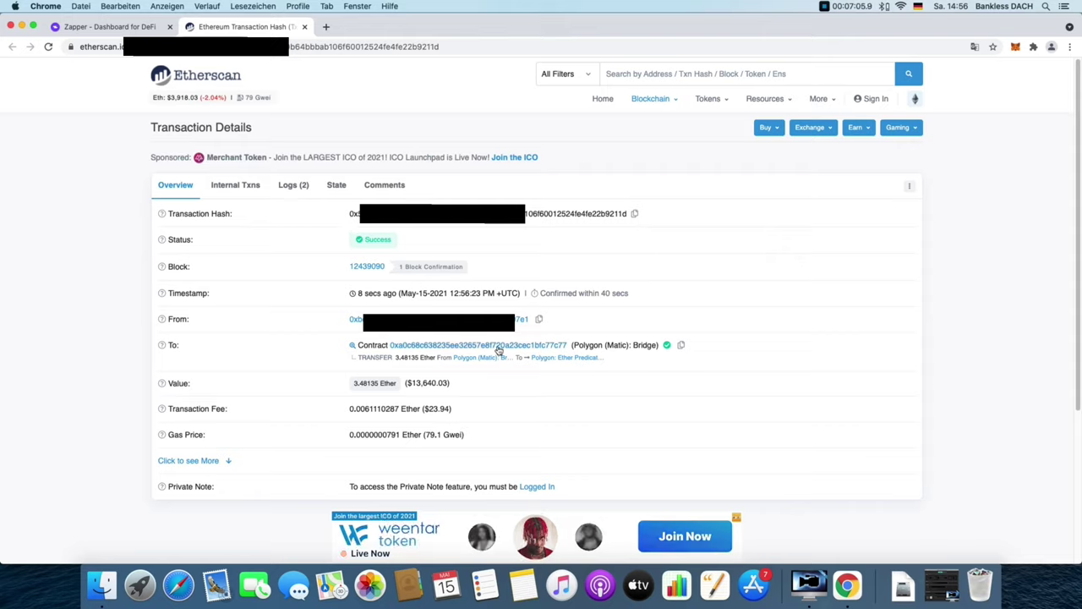
pyautogui.click(304, 27)
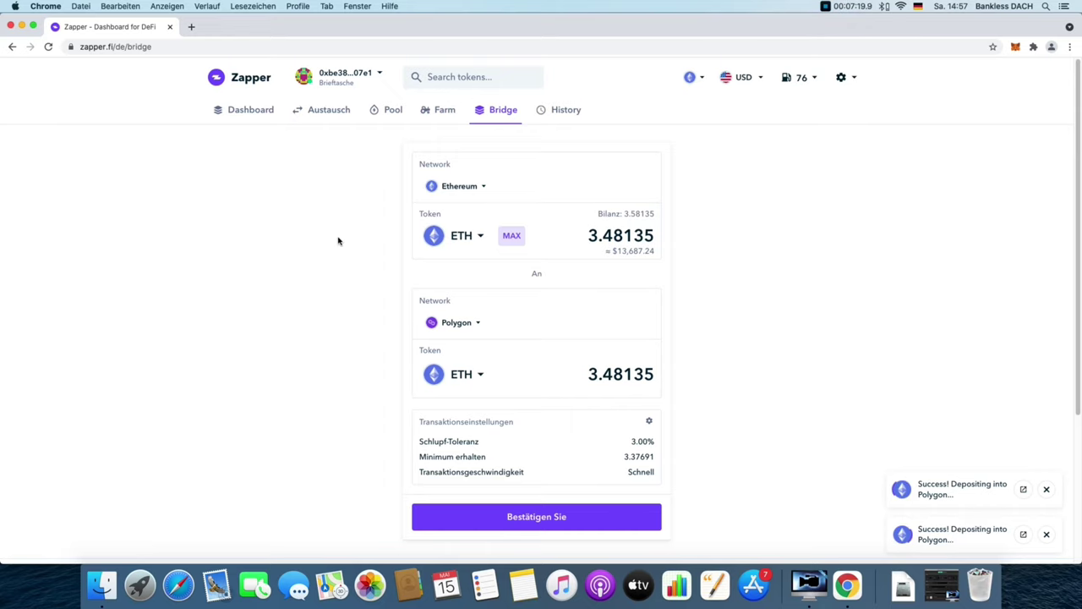
# Go to the Zapper dashboard and check the Polygon account's assets in the MetaMask wallet
pyautogui.click(242, 110)
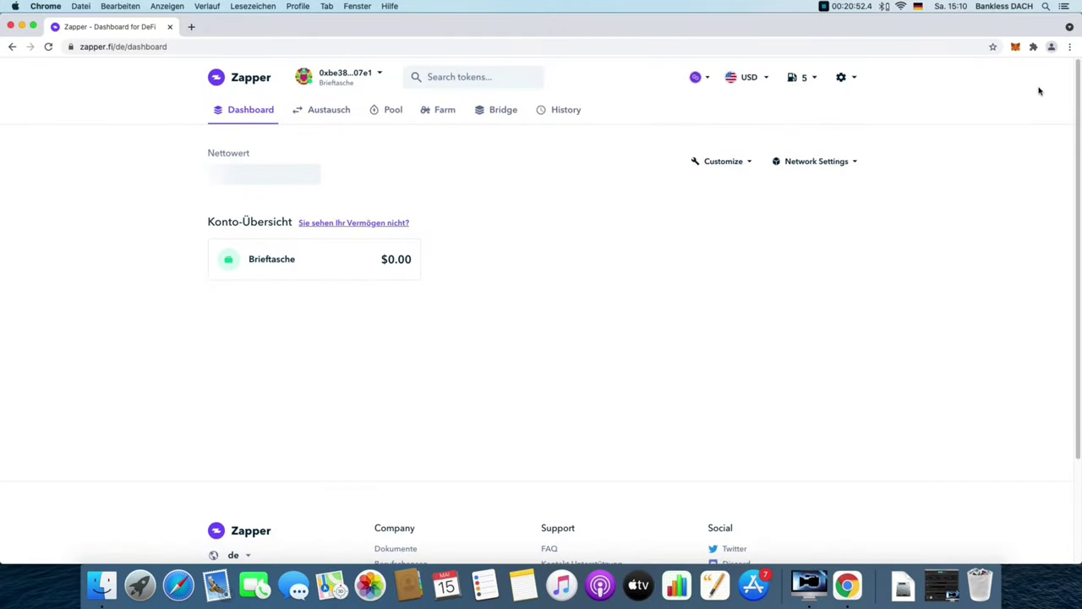
pyautogui.click(1017, 48)
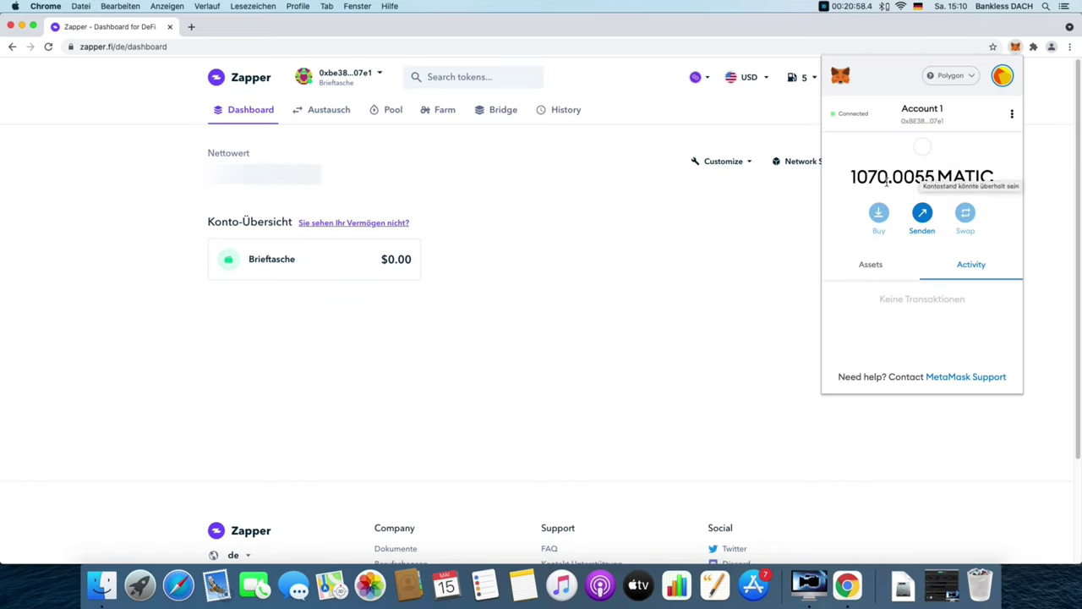
pyautogui.click(867, 267)
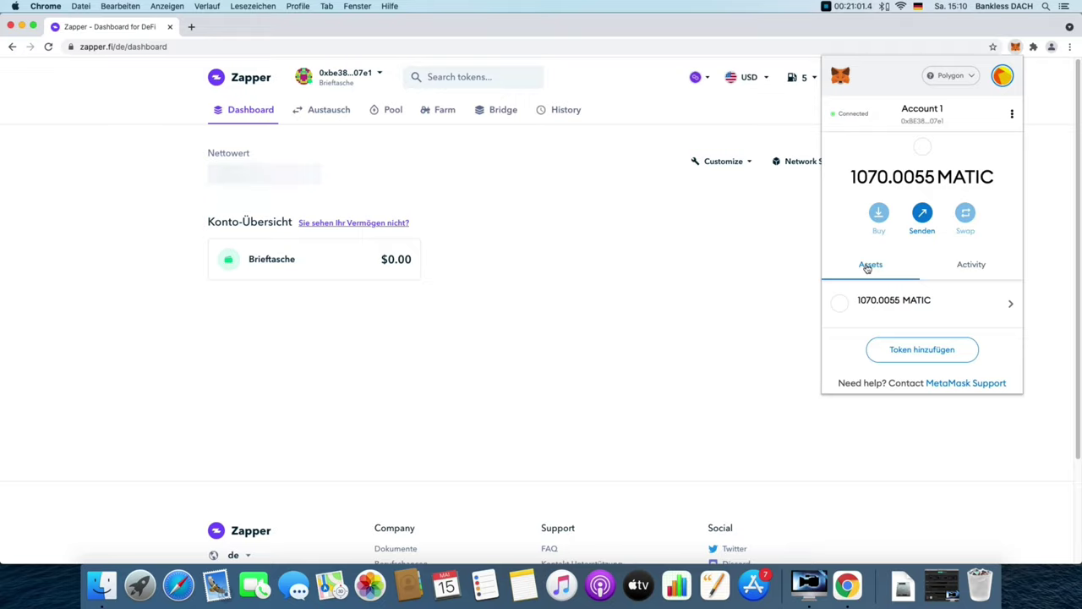
pyautogui.click(674, 315)
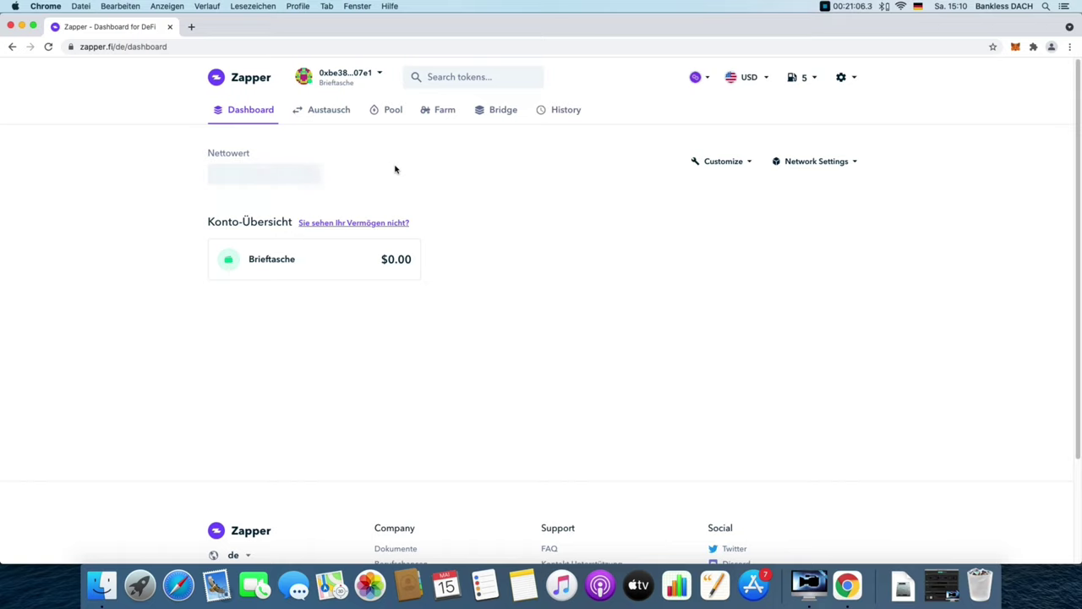
# Check the MATIC balance on Zapper's exchange page, and return to the dashboard and reload it
pyautogui.click(335, 113)
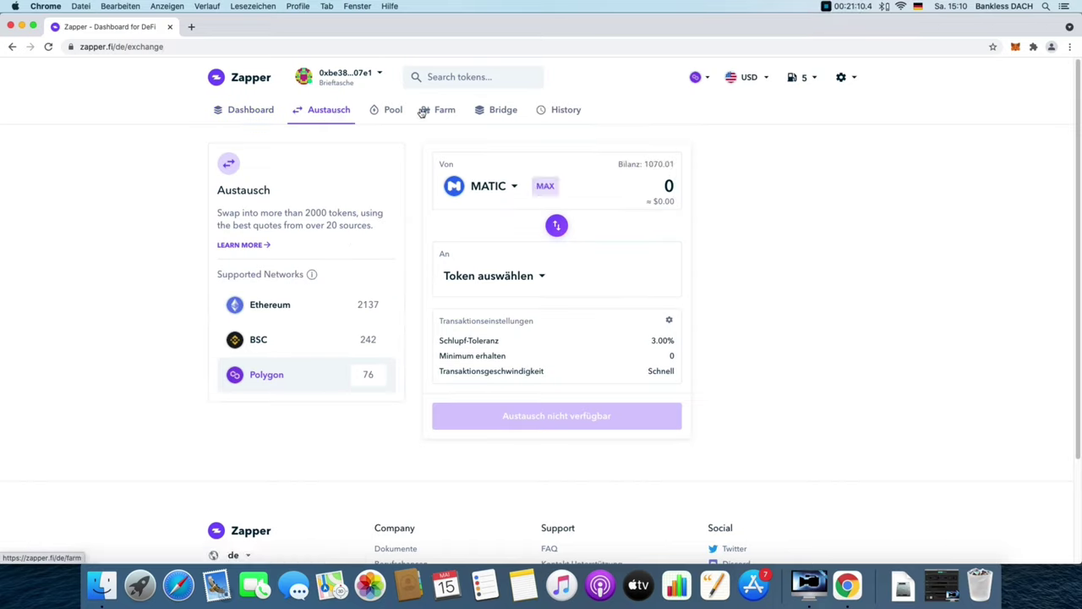
pyautogui.click(264, 111)
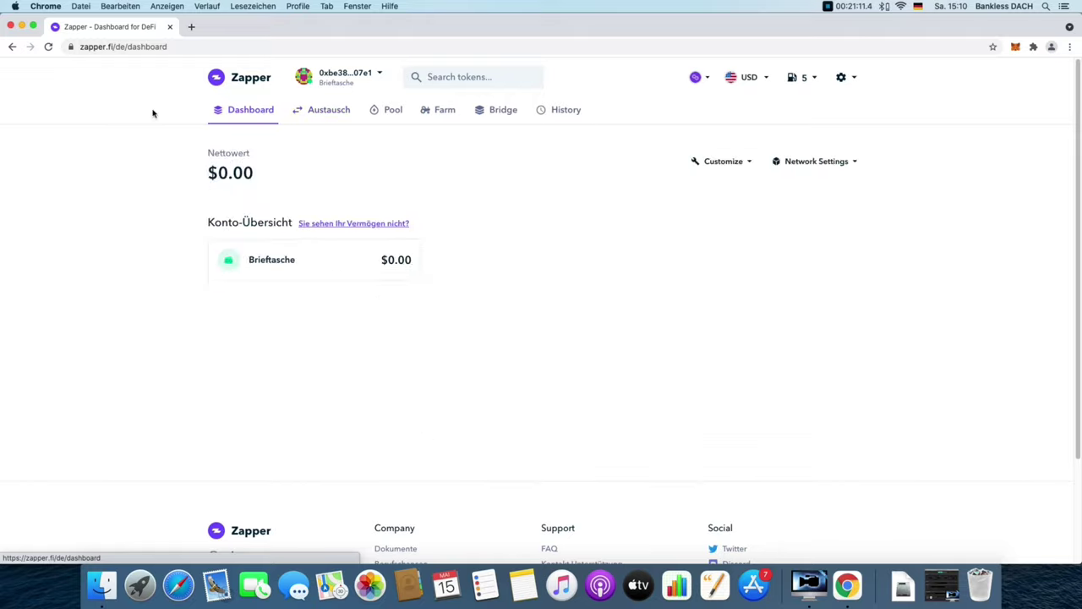
pyautogui.click(48, 47)
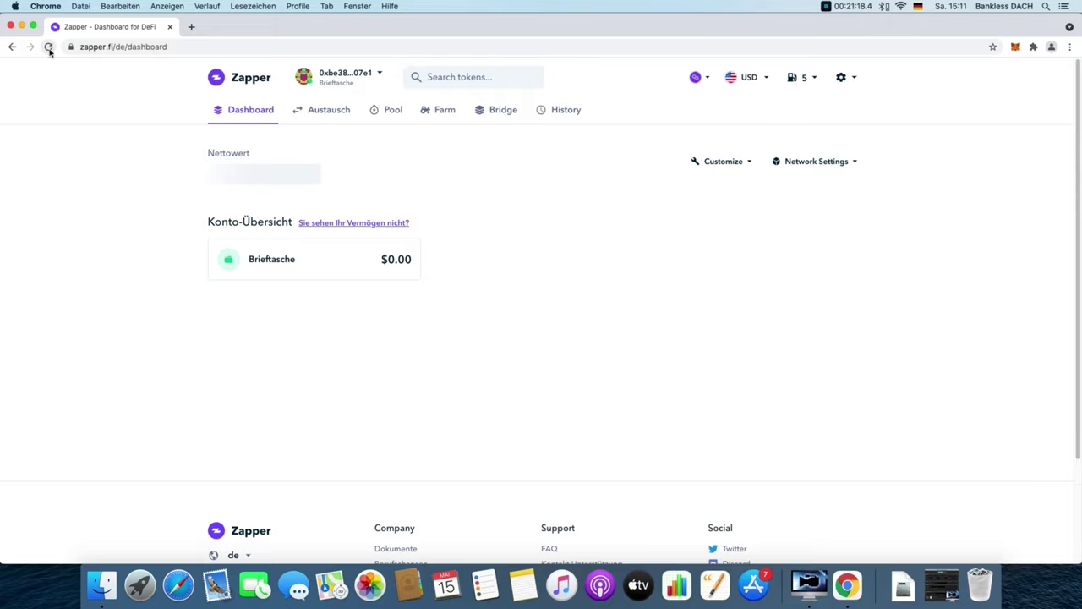
# Open aave.com in a new browser tab and enter the Aave app, dismissing the translation prompts
pyautogui.click(191, 26)
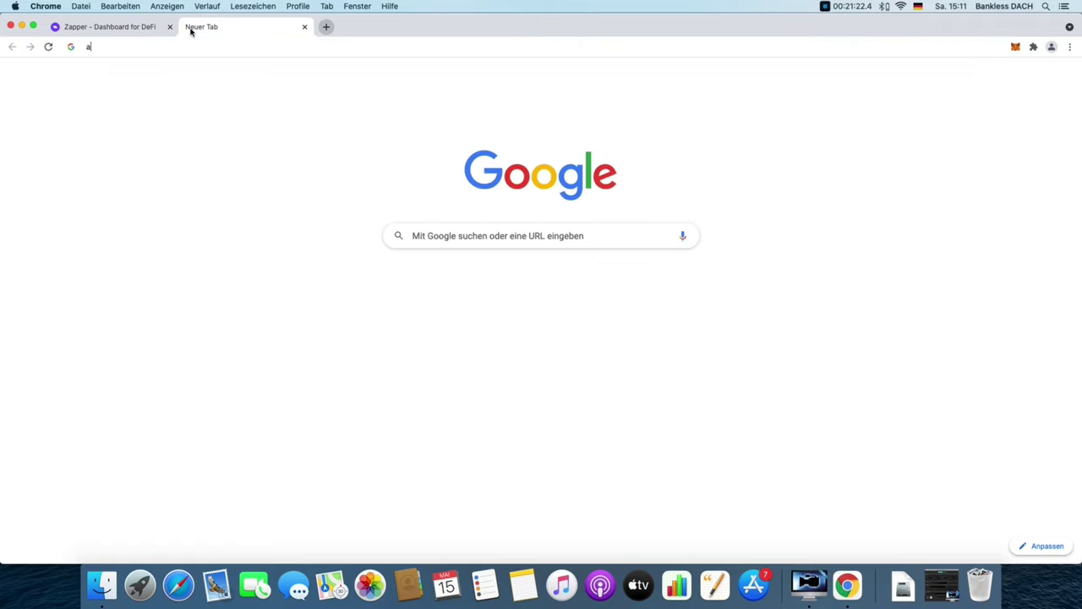
pyautogui.write('aave.com')
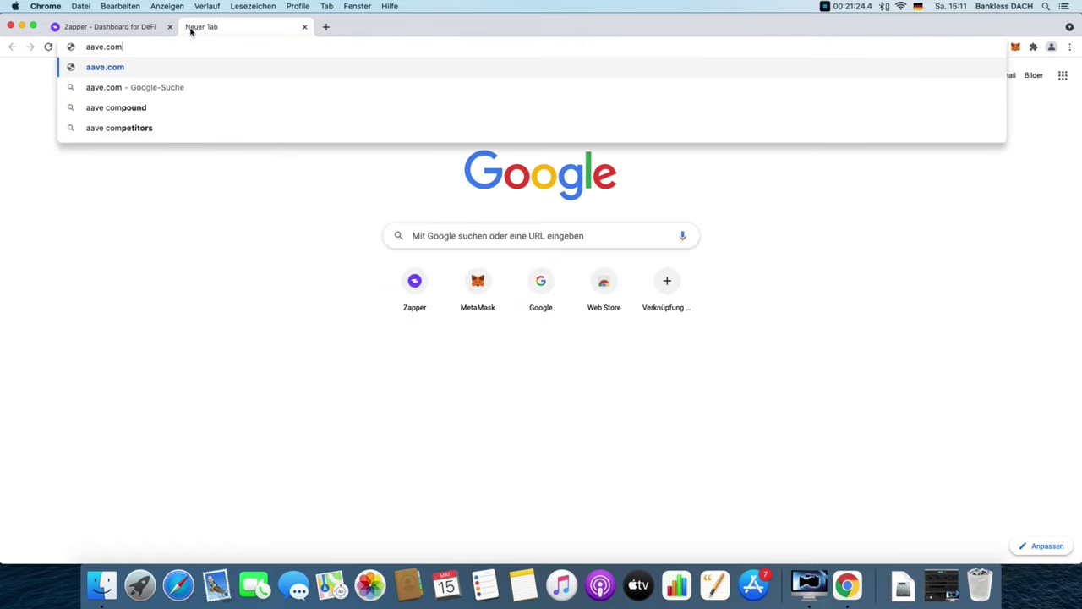
pyautogui.press('Return')
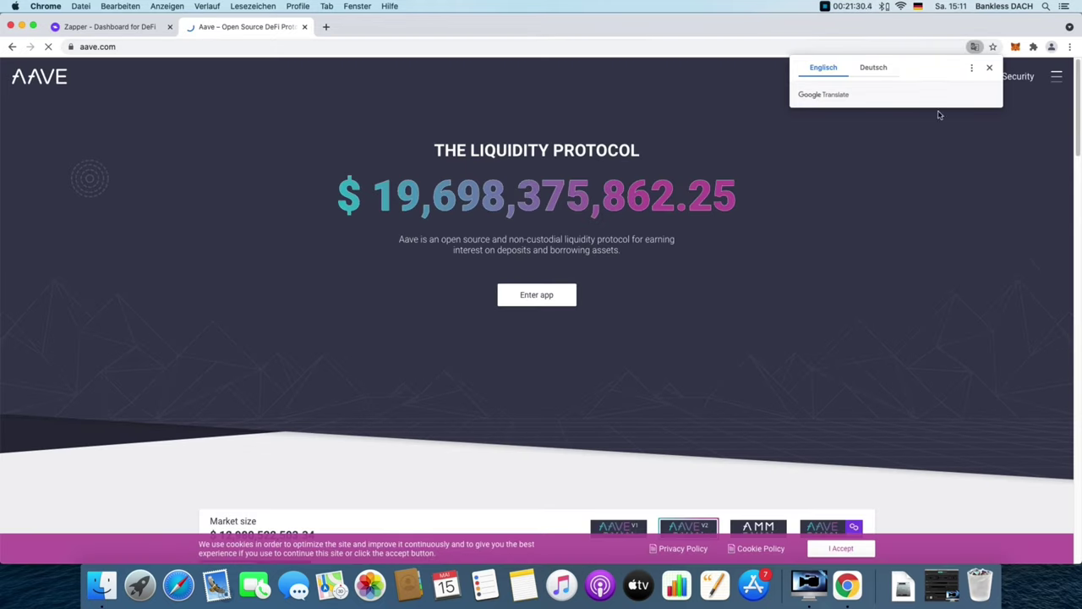
pyautogui.click(989, 68)
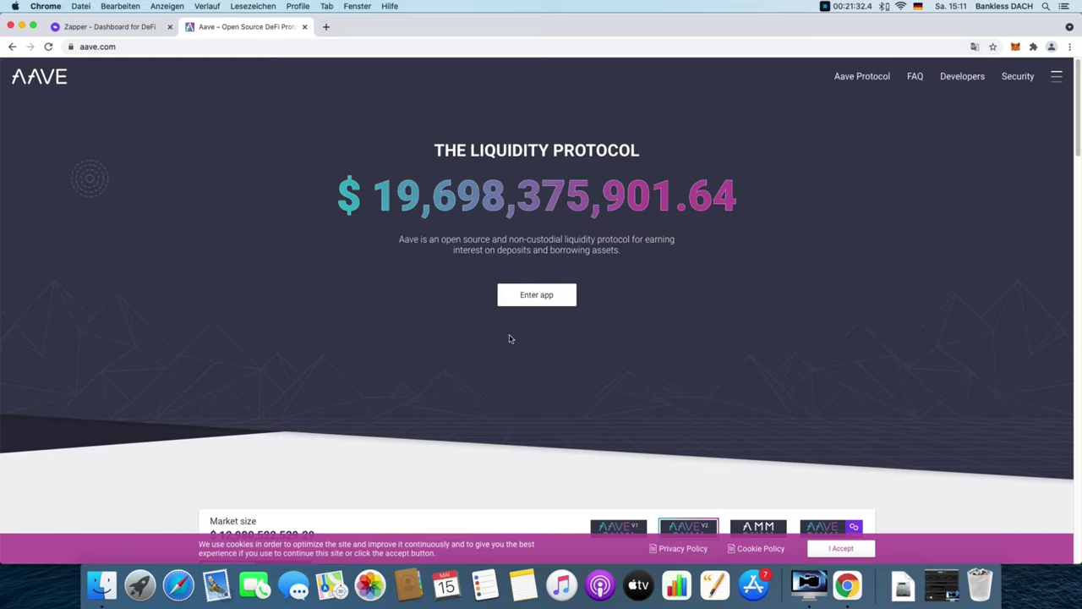
pyautogui.click(548, 297)
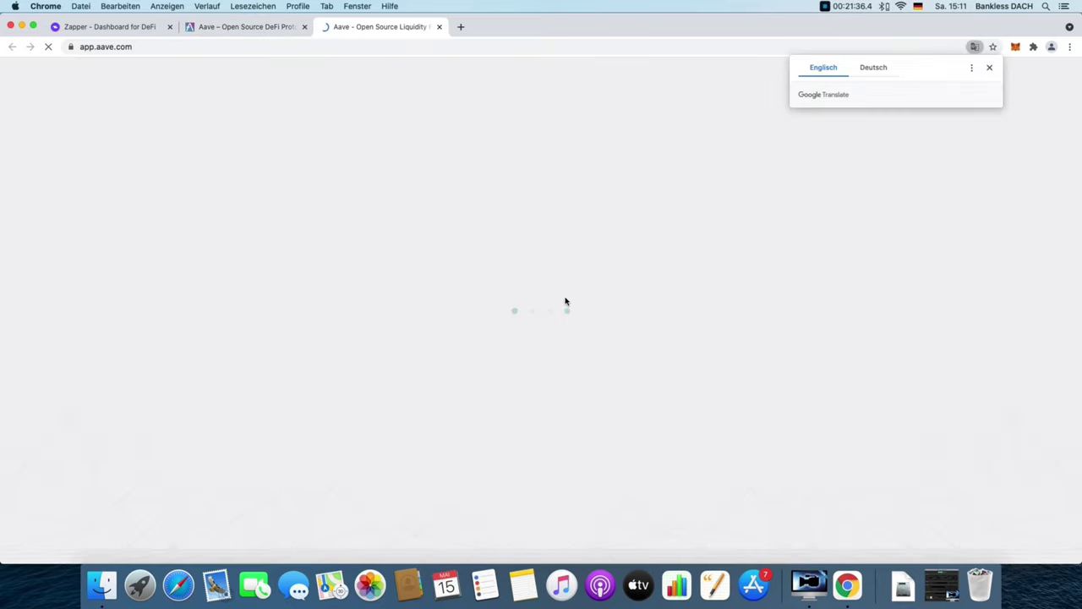
pyautogui.click(991, 69)
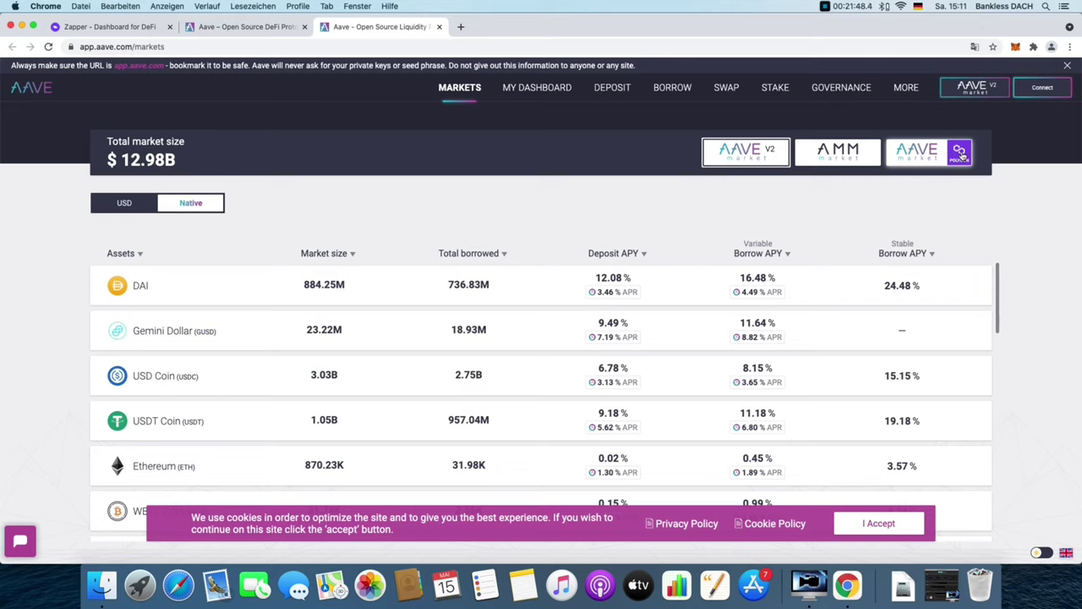
# Switch Aave to the Polygon market, accept the cookies and connect Account 1 through the MetaMask browser wallet
pyautogui.click(961, 155)
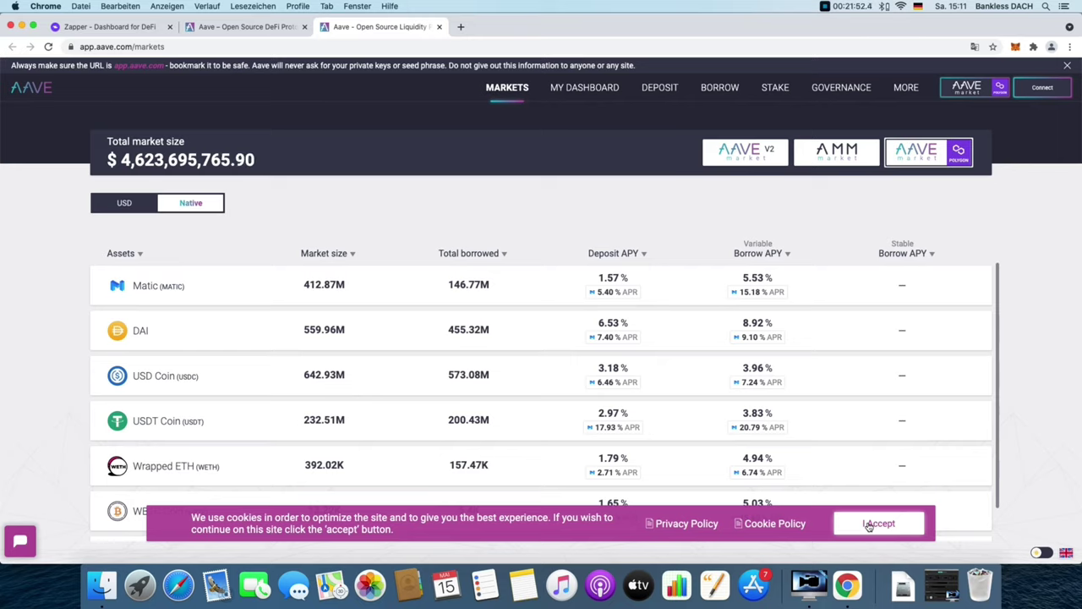
pyautogui.click(878, 523)
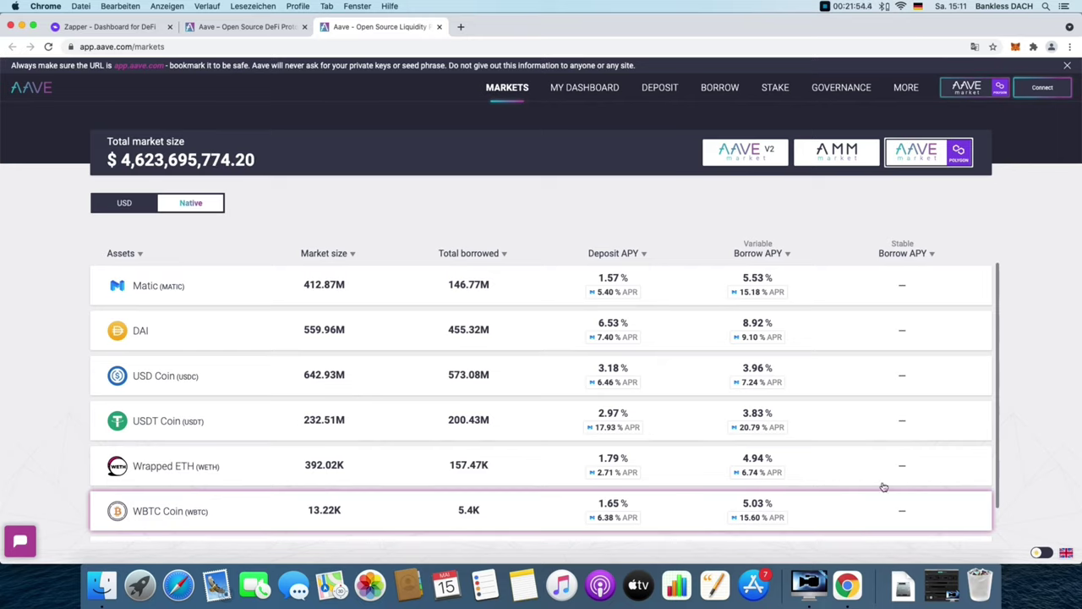
pyautogui.click(1041, 91)
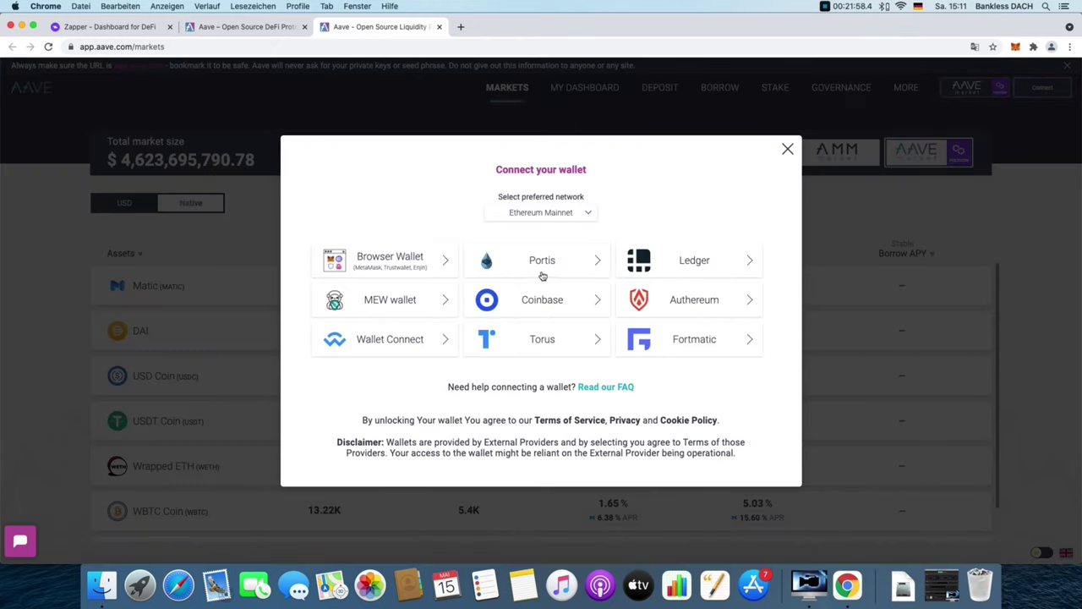
pyautogui.click(361, 270)
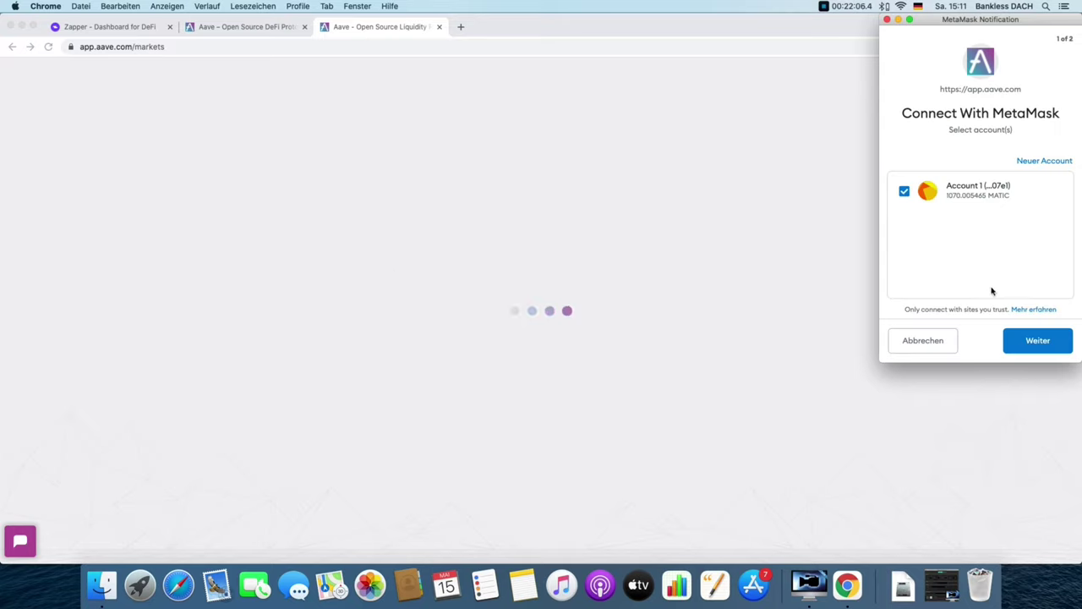
pyautogui.click(1034, 340)
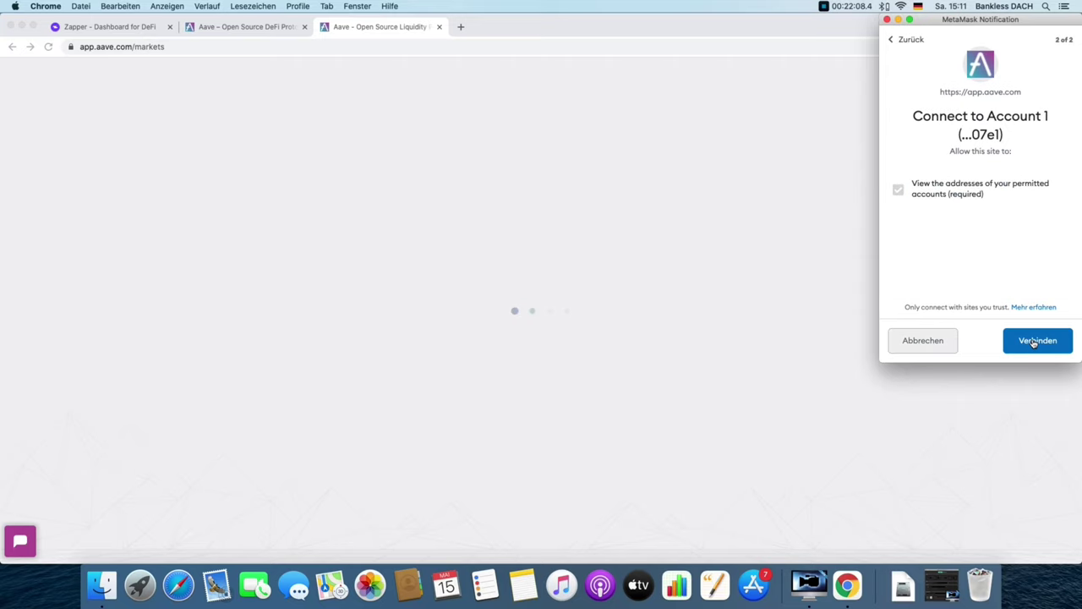
pyautogui.click(1033, 342)
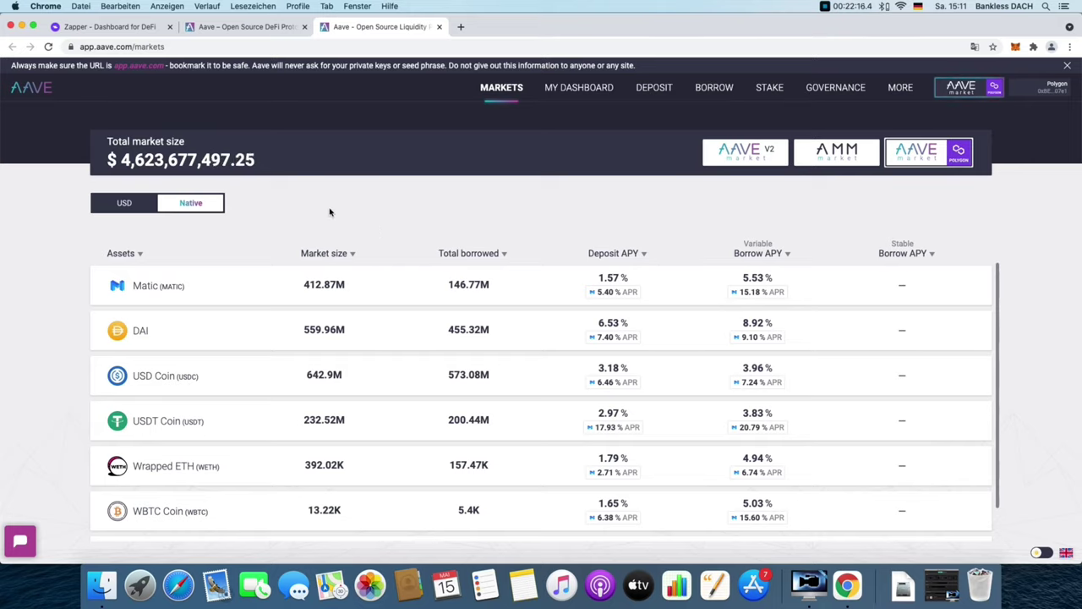
# Open the Wrapped ETH reserve overview and examine its liquidity, rates and collateral settings
pyautogui.click(224, 479)
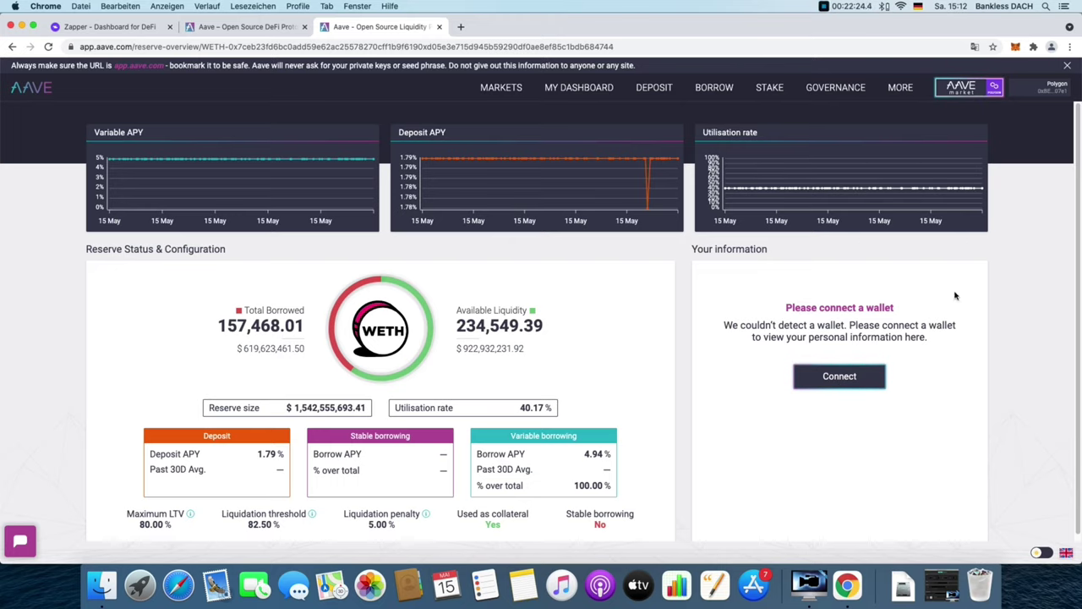
pyautogui.scroll(-1, 509, 359)
pyautogui.scroll(1, 509, 360)
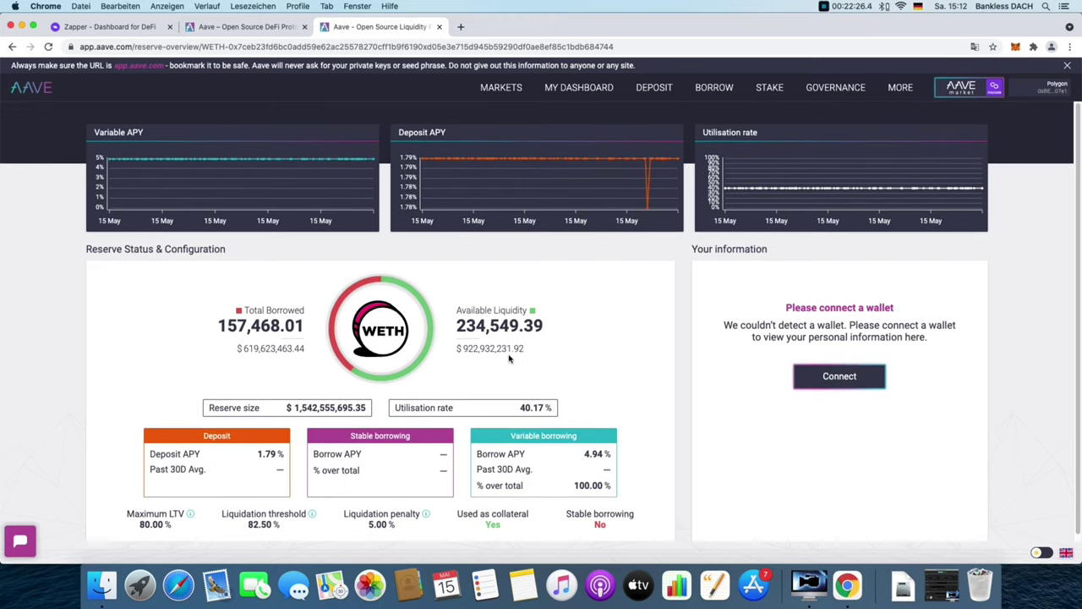
# Open Aave's list of assets available to deposit and briefly bring up the MetaMask wallet
pyautogui.click(655, 88)
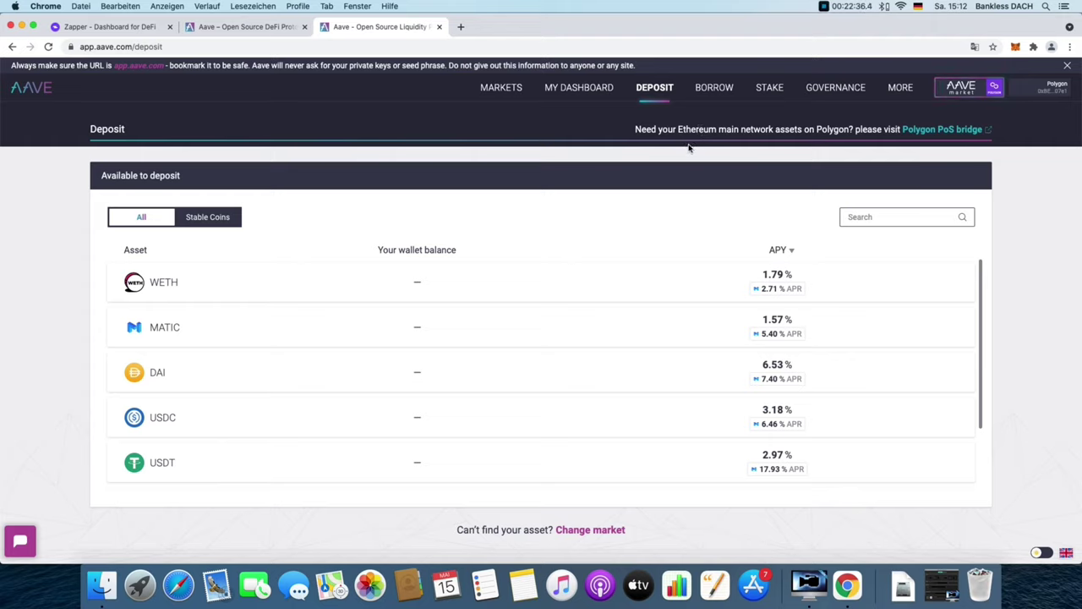
pyautogui.click(1017, 47)
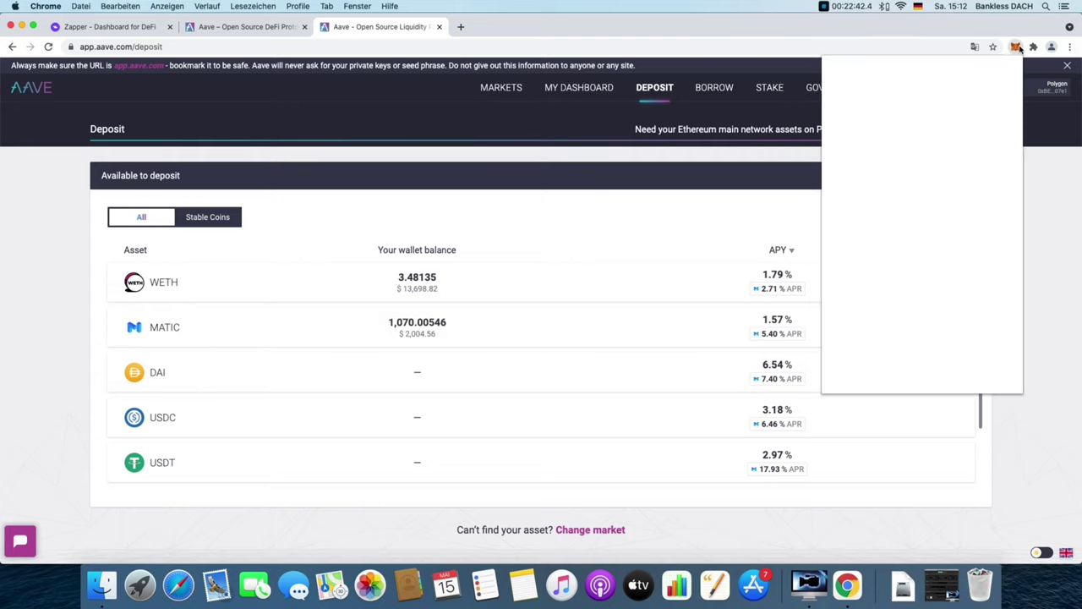
pyautogui.click(1046, 262)
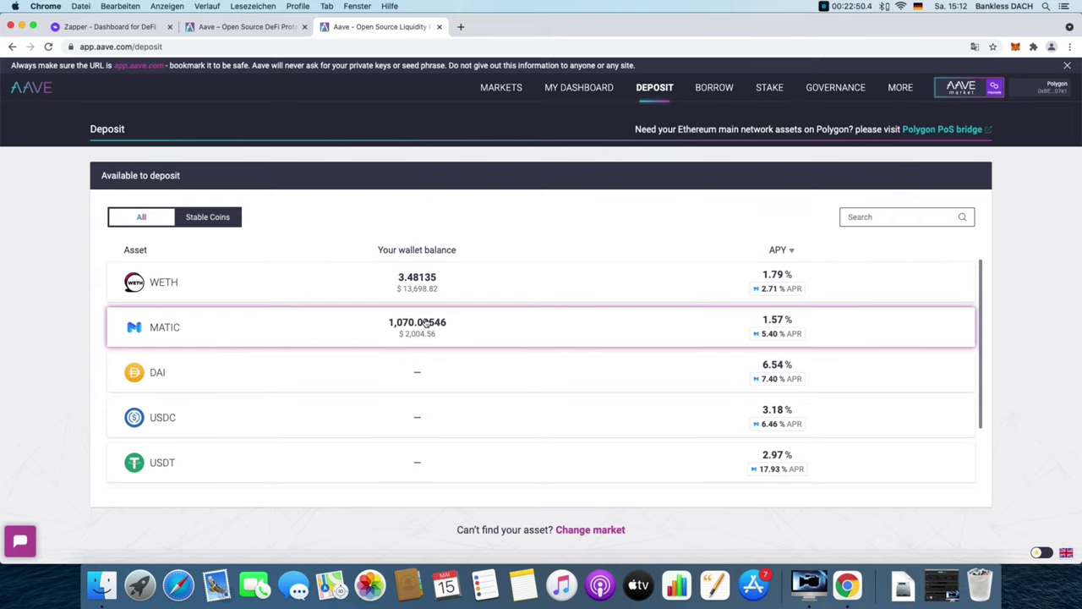
# Set up a WETH deposit for the maximum available amount of 3.48135 WETH and continue to its transaction overview
pyautogui.click(307, 280)
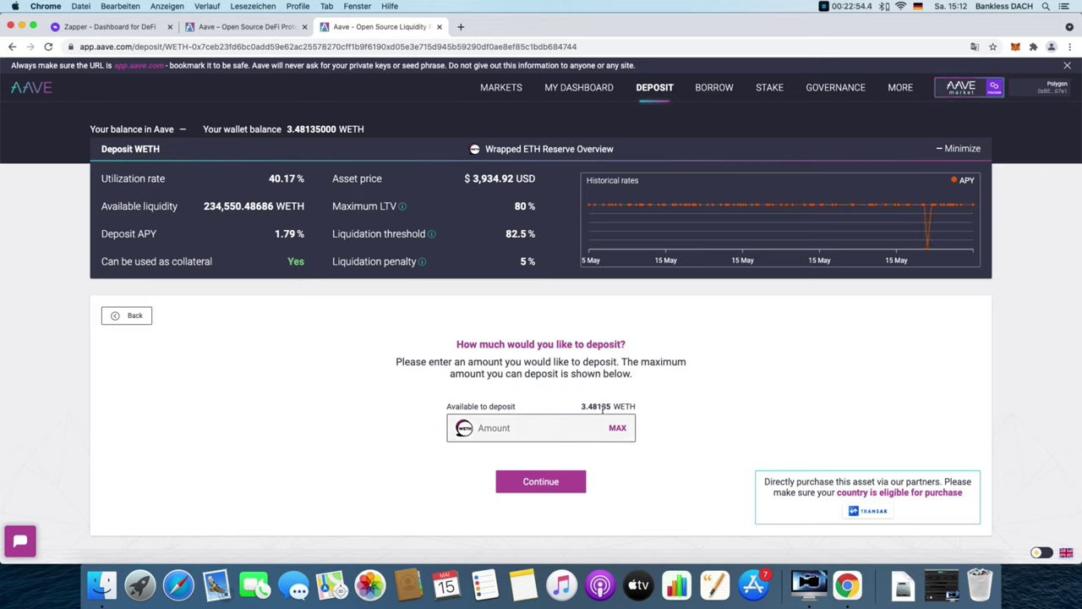
pyautogui.click(618, 429)
pyautogui.click(541, 482)
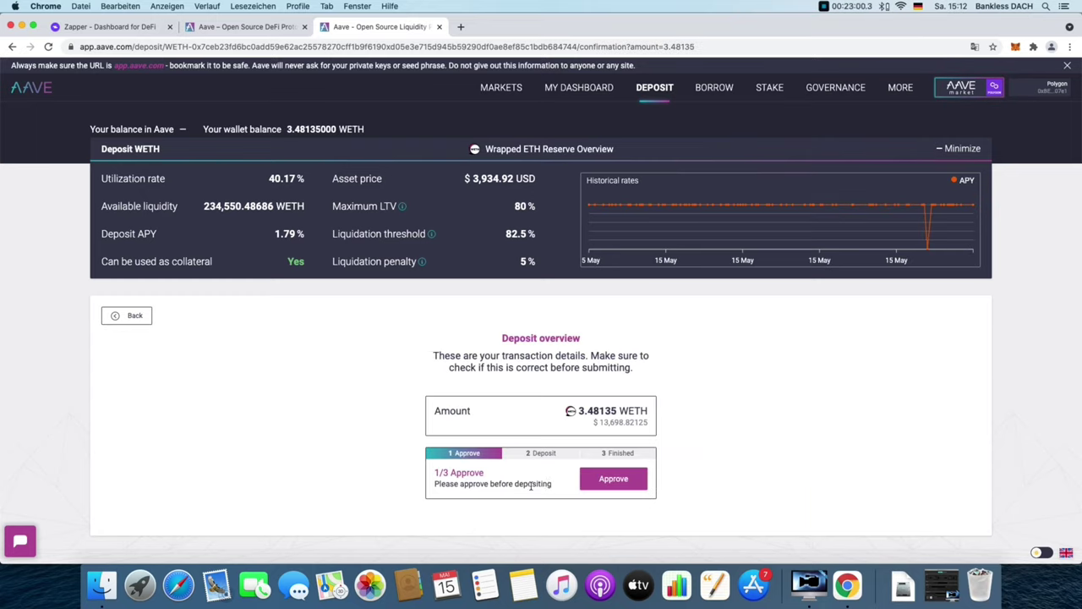
# Approve Aave to spend WETH, confirm the permission in MetaMask and dismiss the transaction notification
pyautogui.click(613, 478)
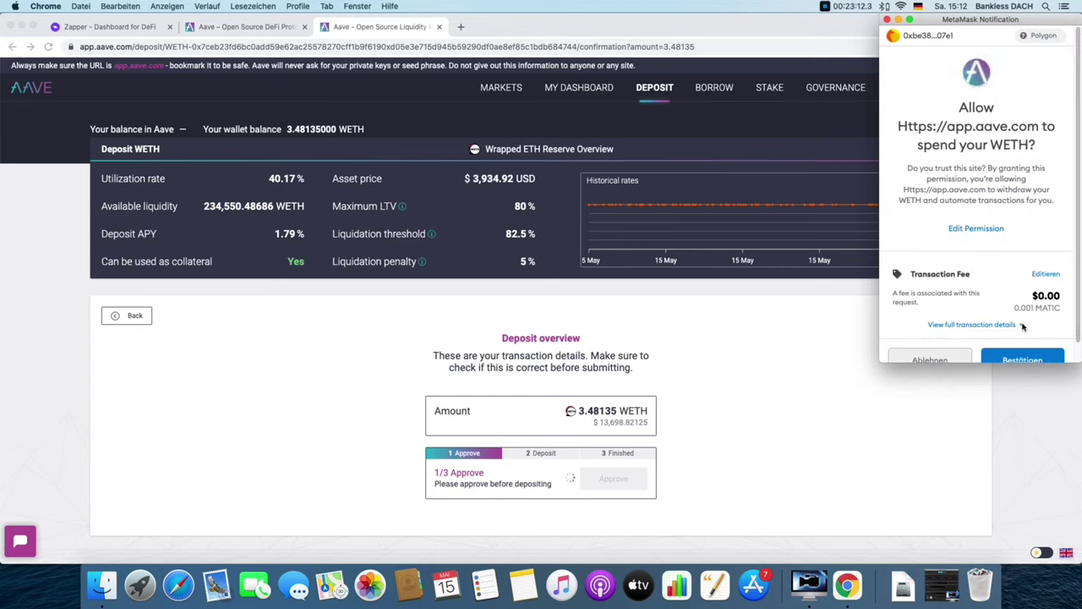
pyautogui.click(1019, 361)
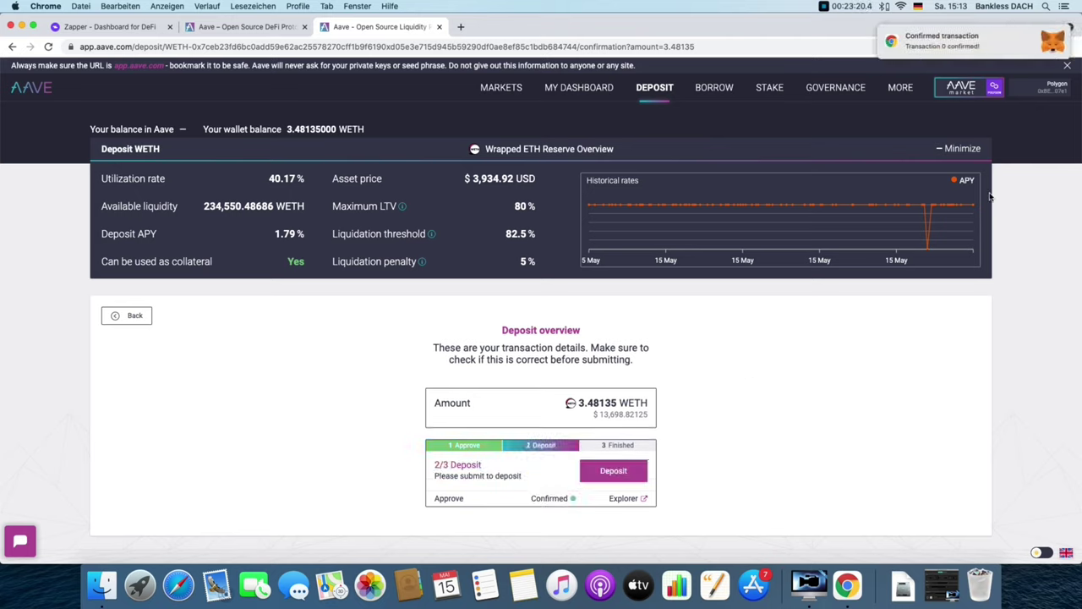
pyautogui.click(1055, 32)
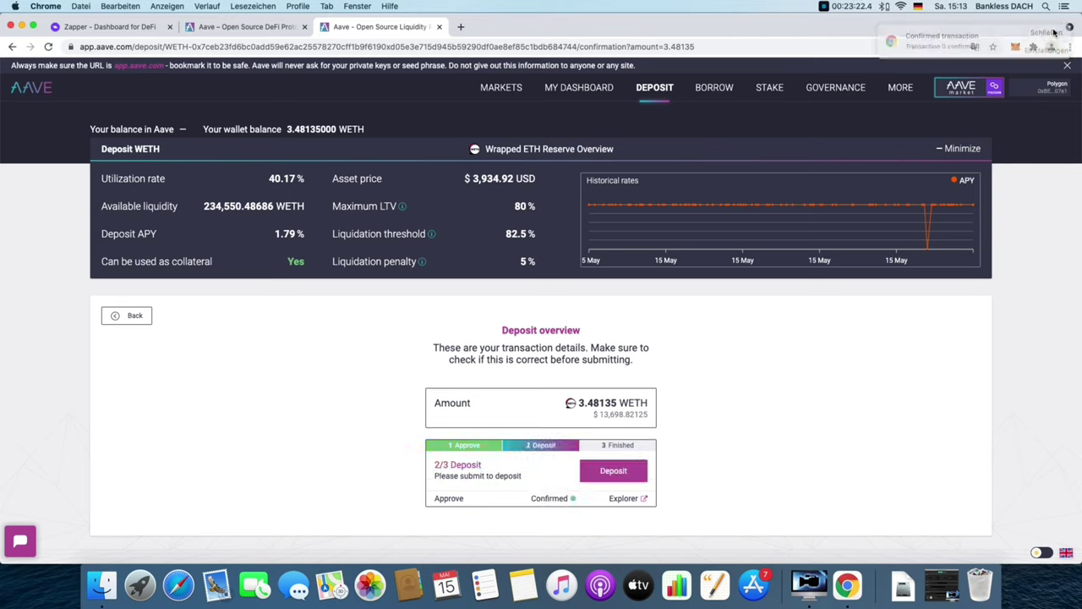
# Submit the 3.48135 WETH deposit, confirm it in MetaMask with the suggested gas settings and dismiss the notification
pyautogui.click(614, 472)
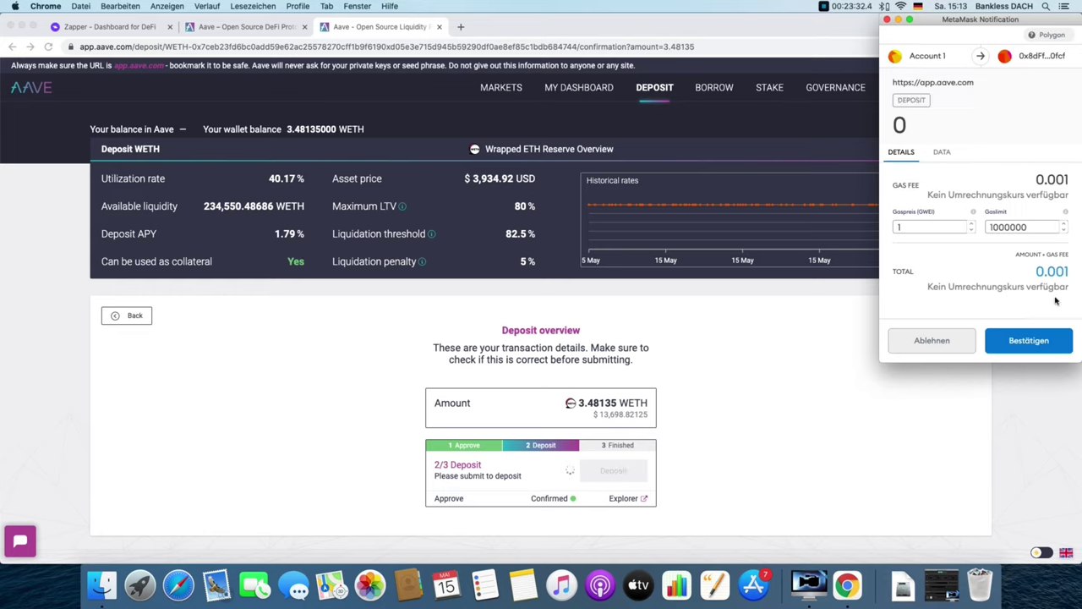
pyautogui.click(1035, 347)
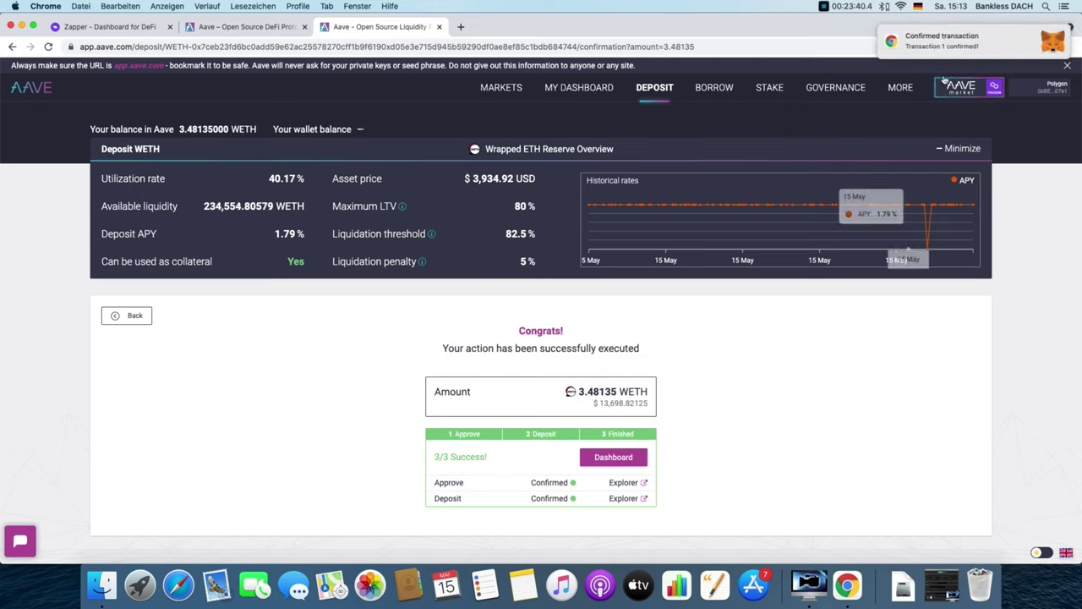
pyautogui.click(1046, 32)
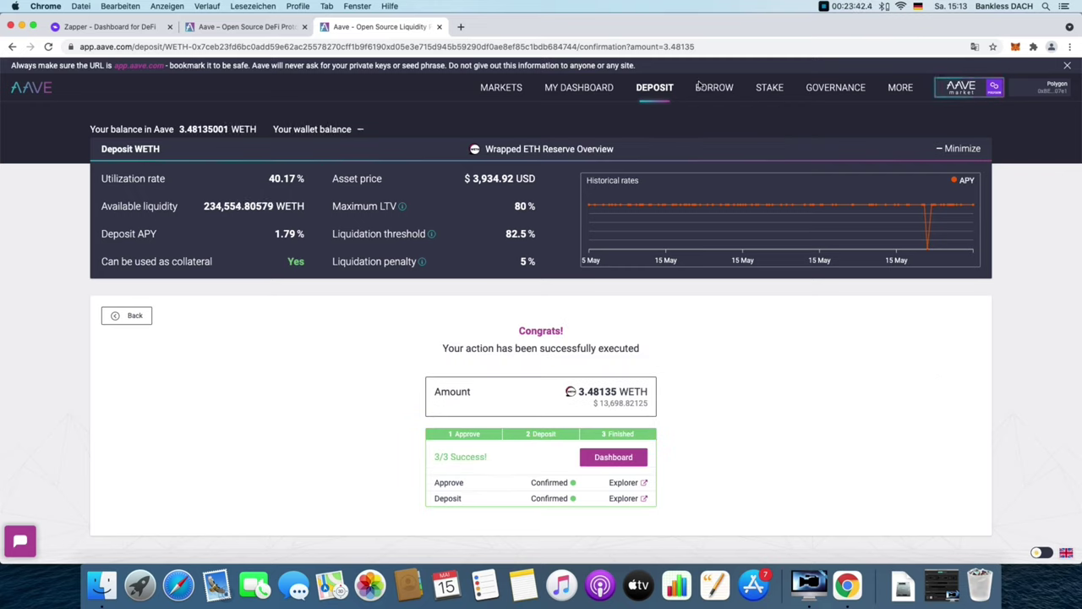
# Open the personal Aave dashboard and examine the WETH deposit, its collateral status and the claim option for the available reward
pyautogui.click(582, 88)
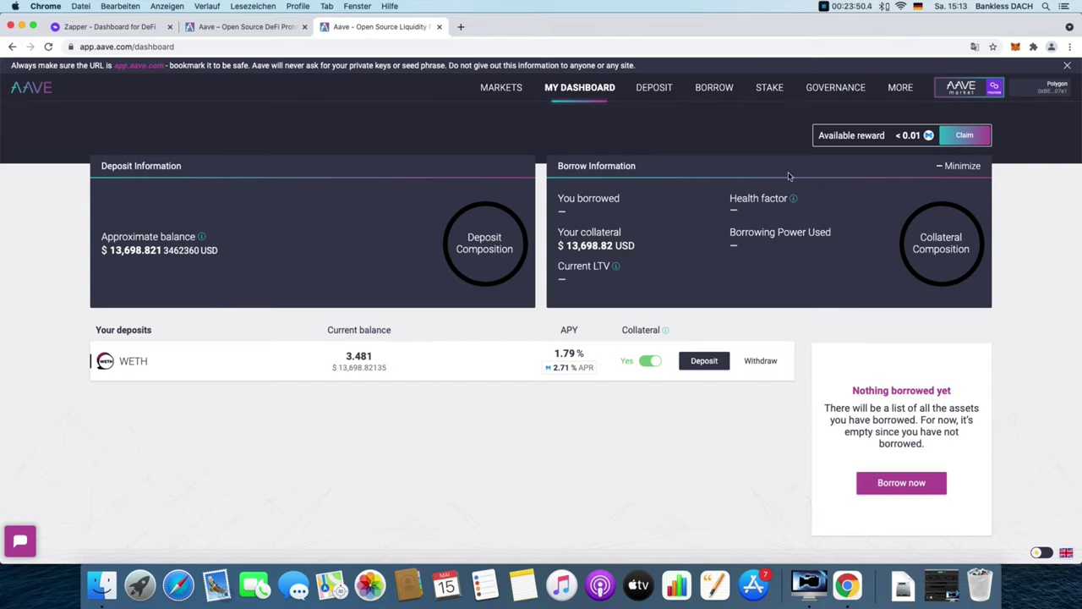
pyautogui.click(957, 138)
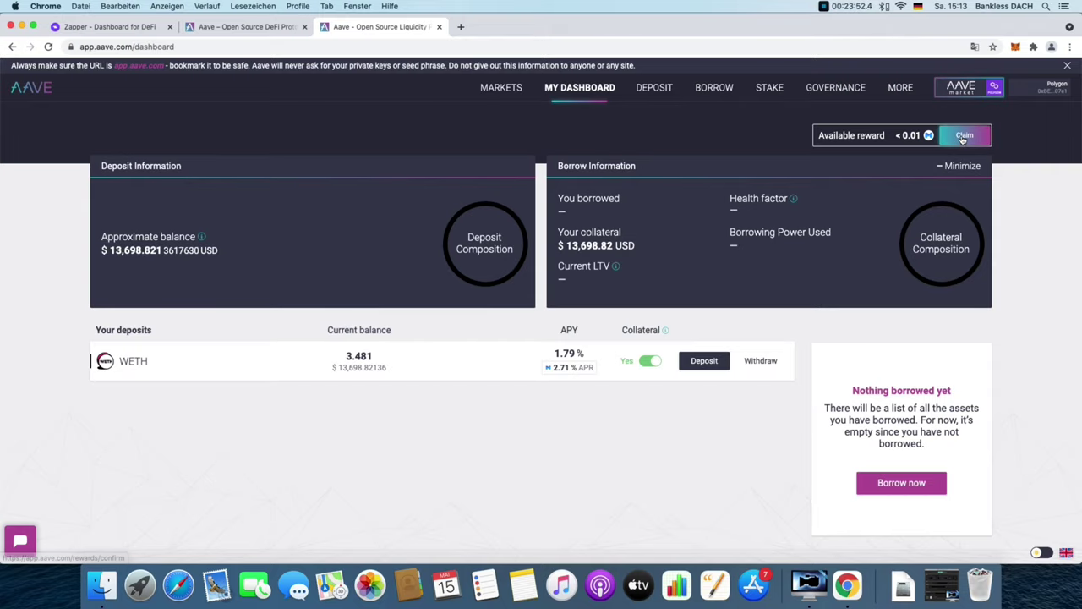